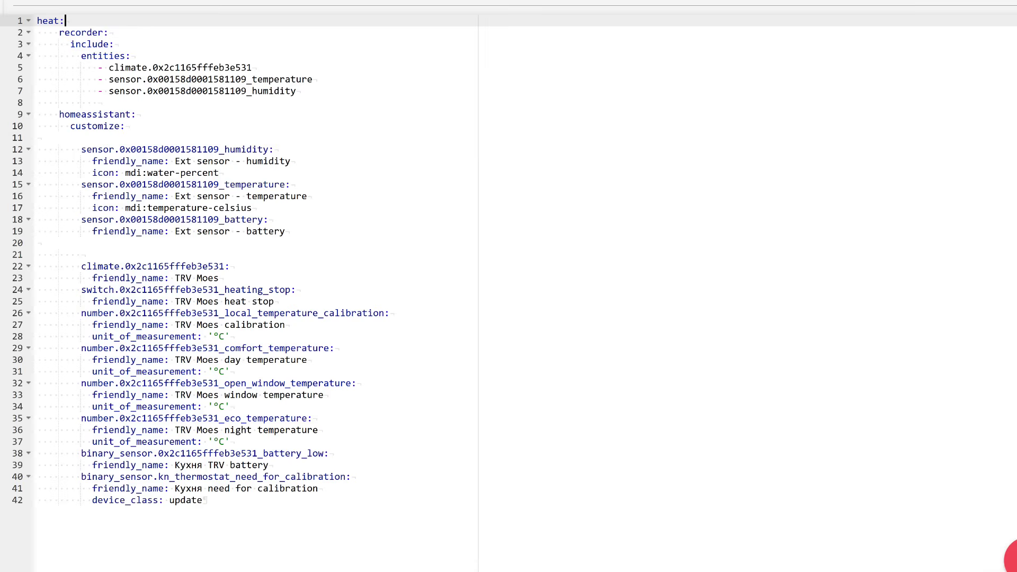
pyautogui.moveTo(296, 91); pyautogui.dragTo(37, 31)
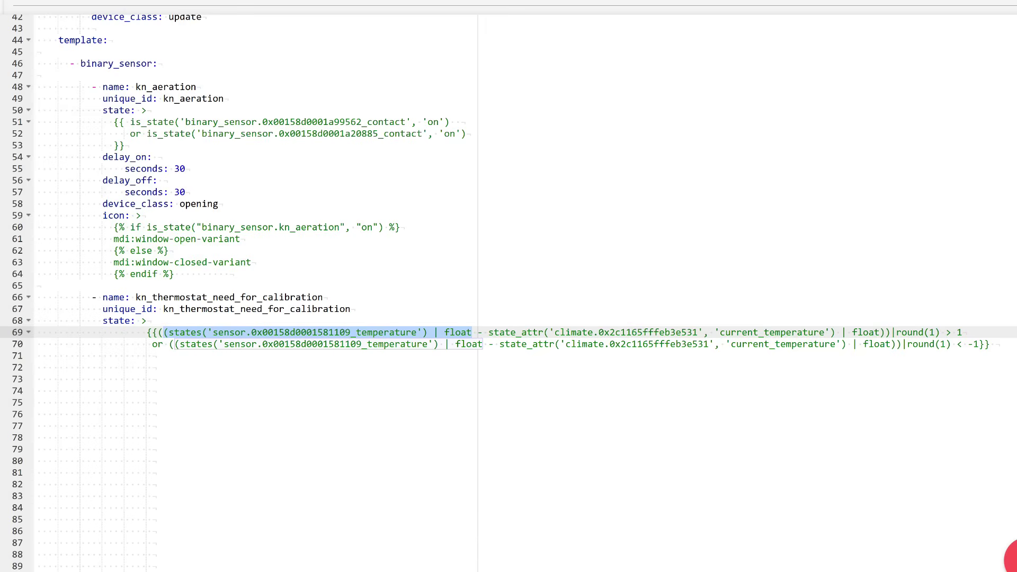
# Highlight the TRV temperature, rounding and greater-than-1 parts of the calibration-need formula.
pyautogui.moveTo(891, 332); pyautogui.dragTo(488, 332)
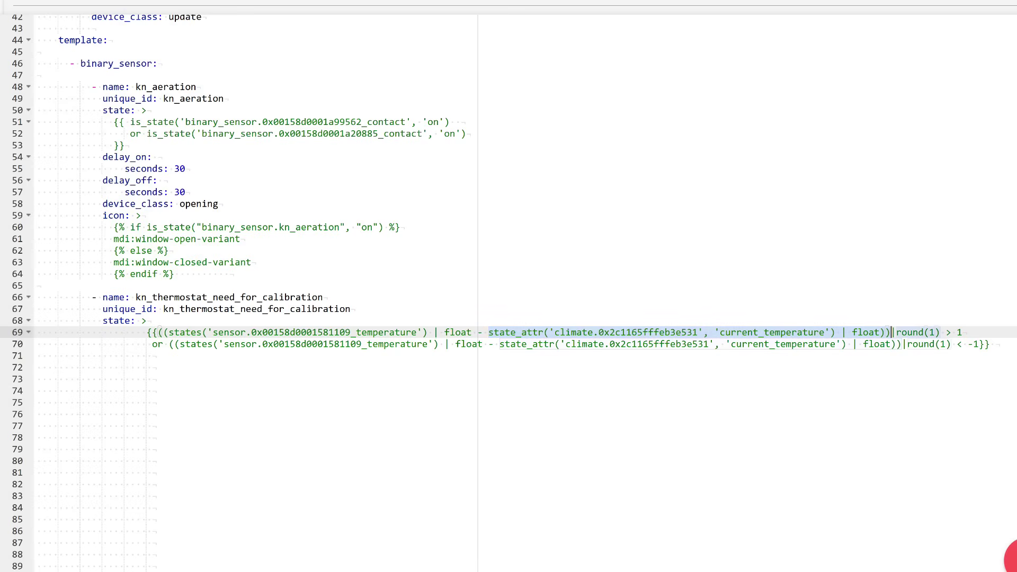
pyautogui.moveTo(897, 333); pyautogui.dragTo(940, 333)
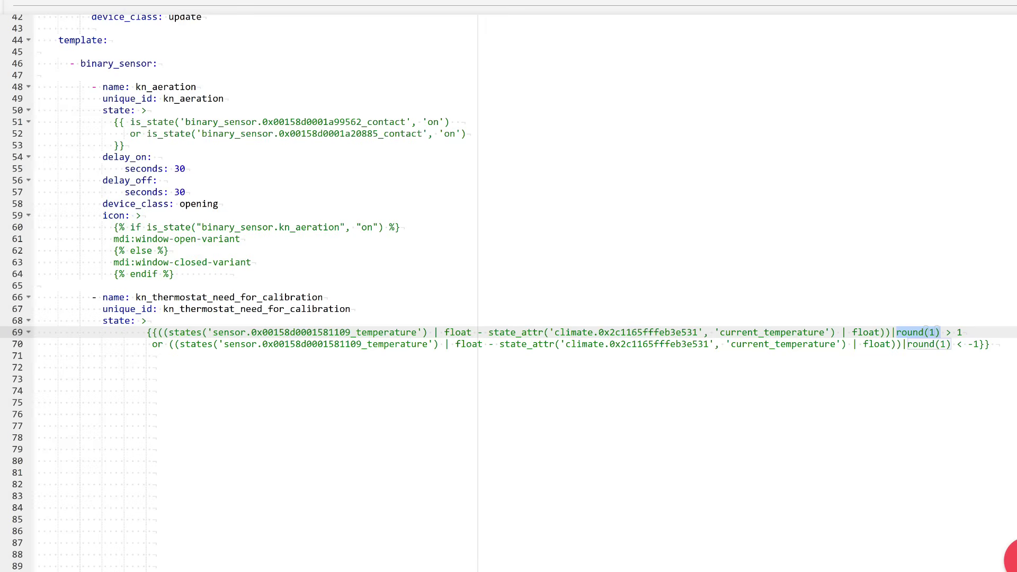
pyautogui.press('End')
pyautogui.hotkey('shift', 'Left')
pyautogui.hotkey('shift', 'Left')
pyautogui.hotkey('shift', 'Left')
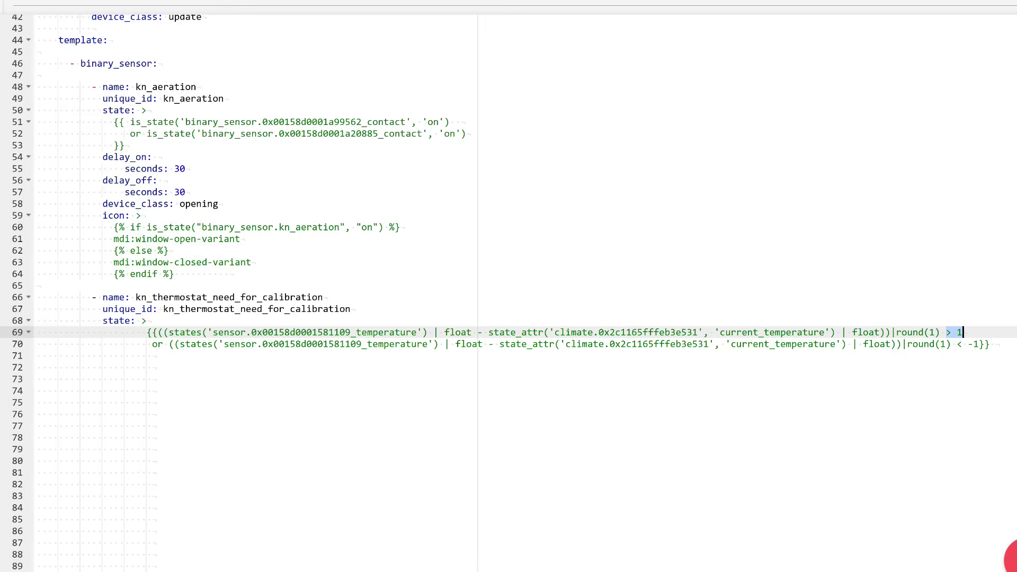
# Highlight the less-than -1 condition, then paste the calibration script after the sensor.
pyautogui.press('Down')
pyautogui.press('Home')
pyautogui.hotkey('shift', 'End')
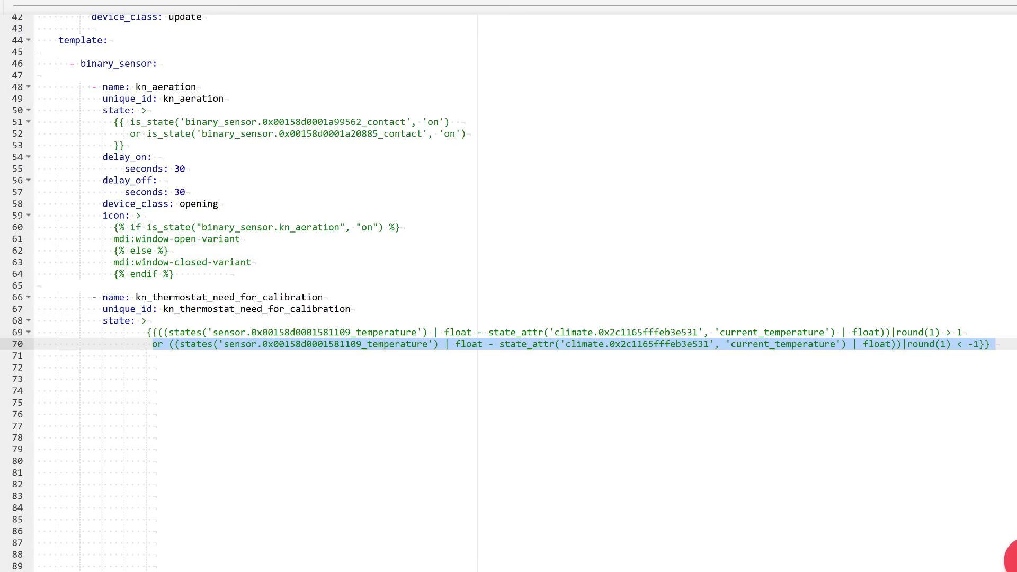
pyautogui.press('Up')
pyautogui.press('Up')
pyautogui.press('Up')
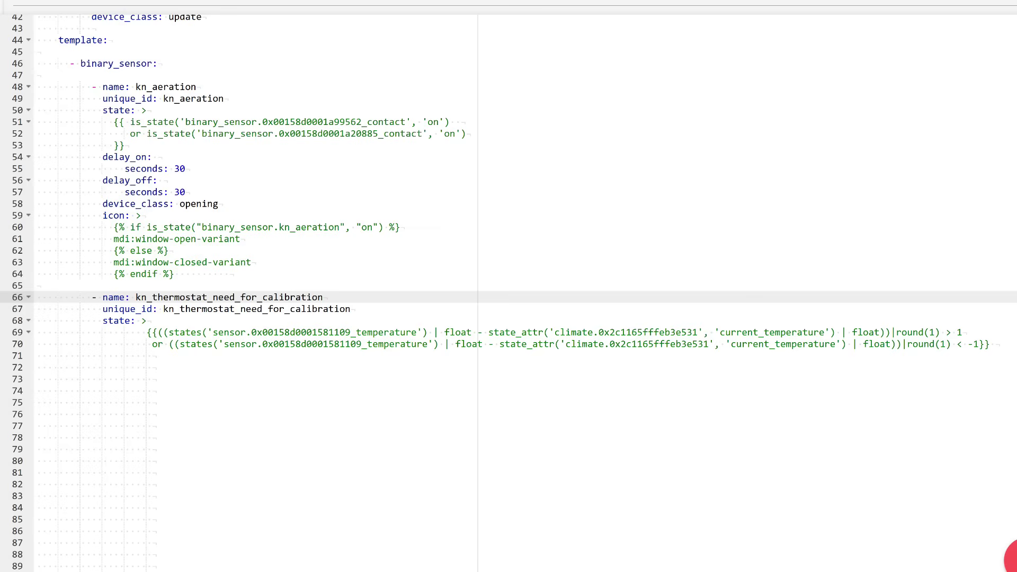
pyautogui.hotkey('ctrl', 'v')
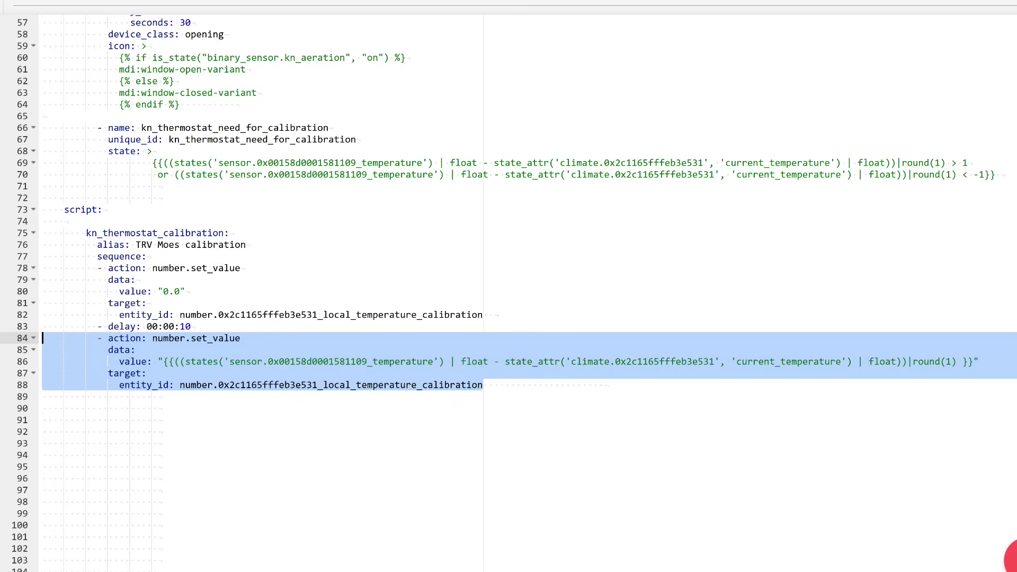
# Select the quoted value template that sets the TRV calibration to the temperature difference.
pyautogui.moveTo(979, 362); pyautogui.dragTo(159, 361)
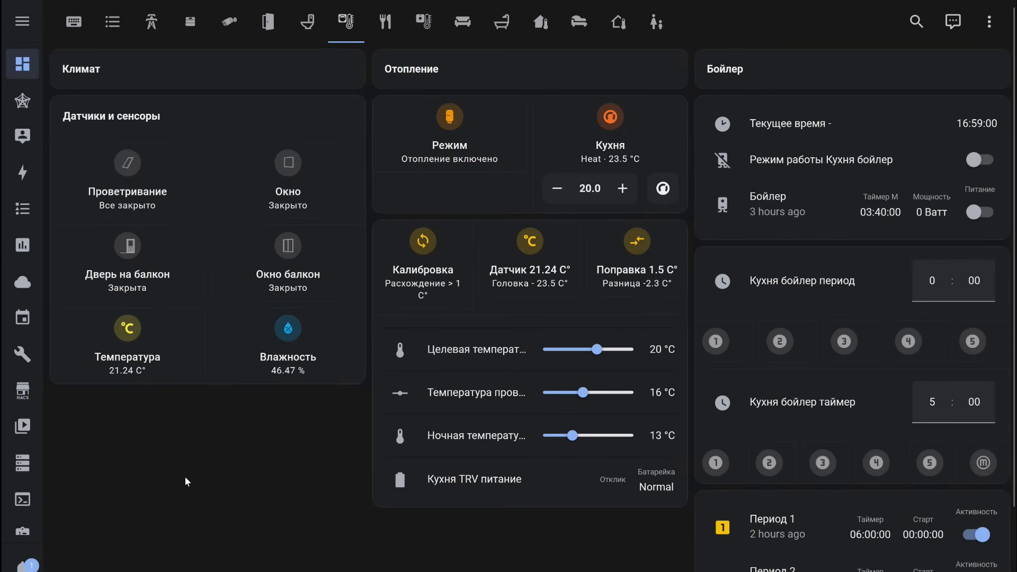
# Run the kitchen TRV calibration with the Калибровка button, dropping the correction to 0 °C.
pyautogui.click(423, 248)
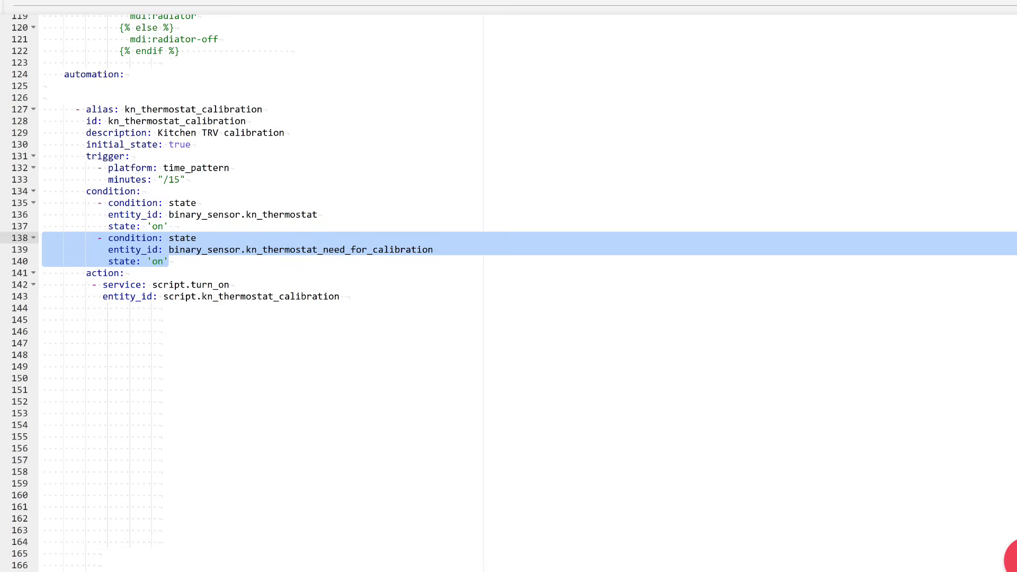
# Select the script.turn_on action that starts the kn_thermostat_calibration script.
pyautogui.moveTo(43, 273); pyautogui.dragTo(340, 297)
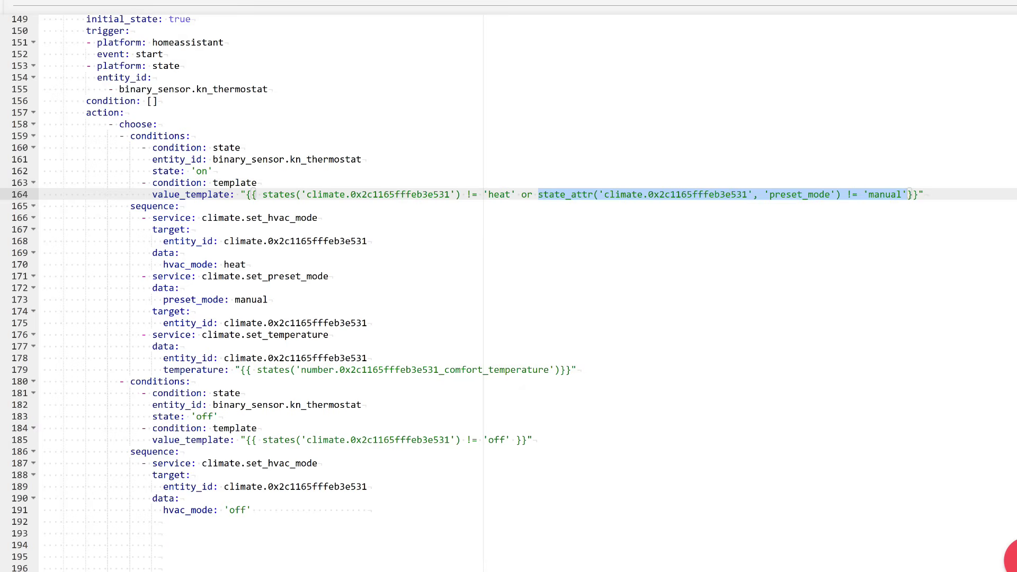
# Select the action lines that put the kitchen TRV into heat mode.
pyautogui.press('Down')
pyautogui.press('Down')
pyautogui.press('Home')
pyautogui.hotkey('shift', 'Down')
pyautogui.hotkey('shift', 'Down')
pyautogui.hotkey('shift', 'Down')
pyautogui.hotkey('shift', 'End')
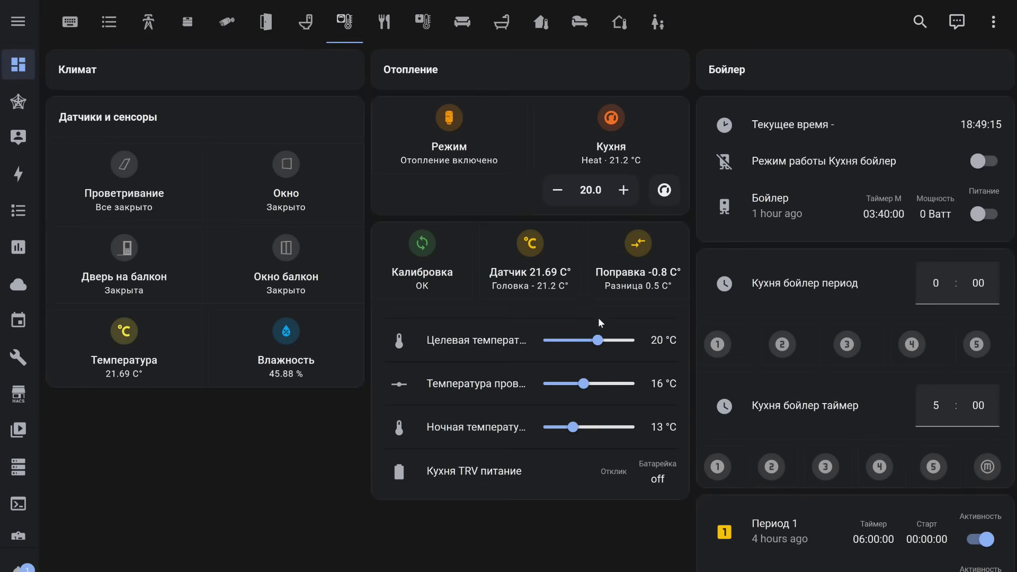
# Turn heating mode off, set the kitchen target temperature to 22 °C, then turn it back on.
pyautogui.click(598, 337)
pyautogui.click(600, 334)
pyautogui.click(452, 136)
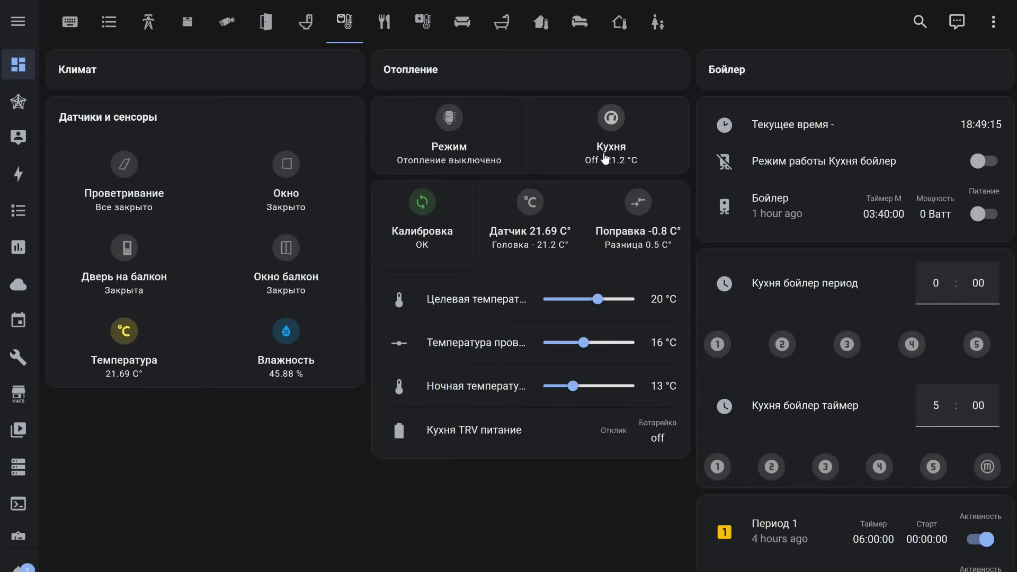
pyautogui.moveTo(597, 300); pyautogui.dragTo(606, 303)
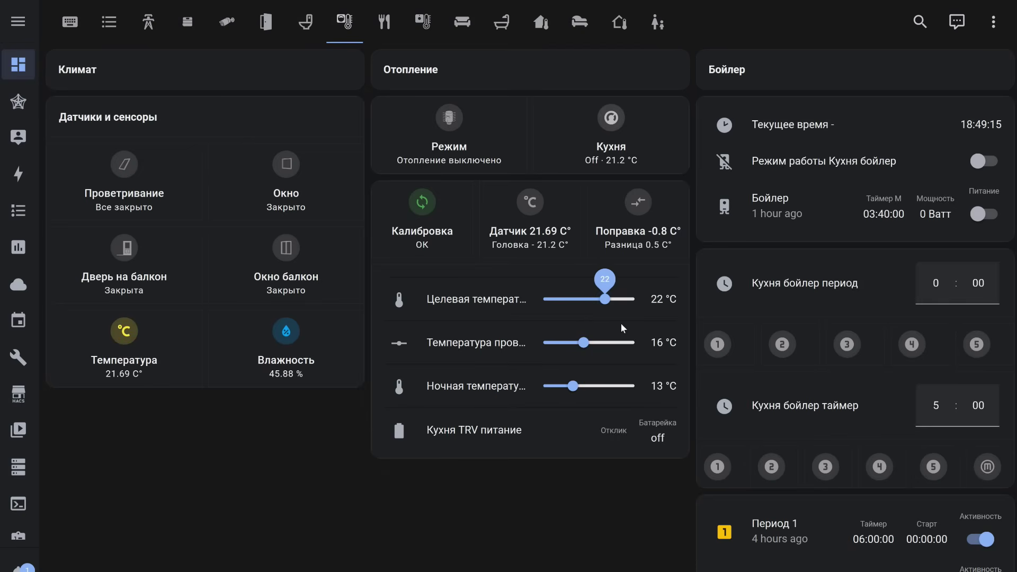
pyautogui.click(450, 135)
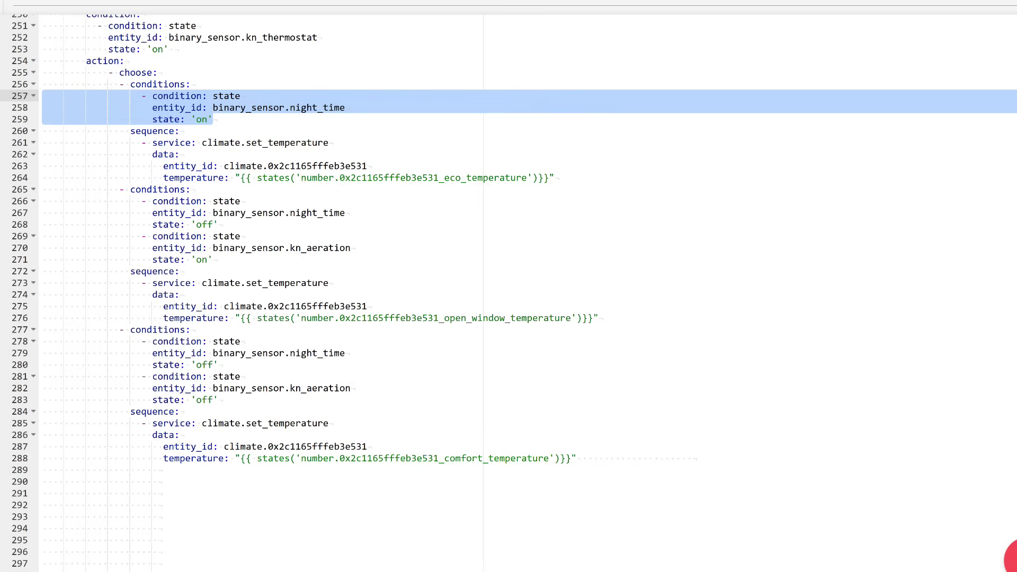
# Select the service call lines that set the TRV to eco temperature at night.
pyautogui.moveTo(554, 177); pyautogui.dragTo(43, 143)
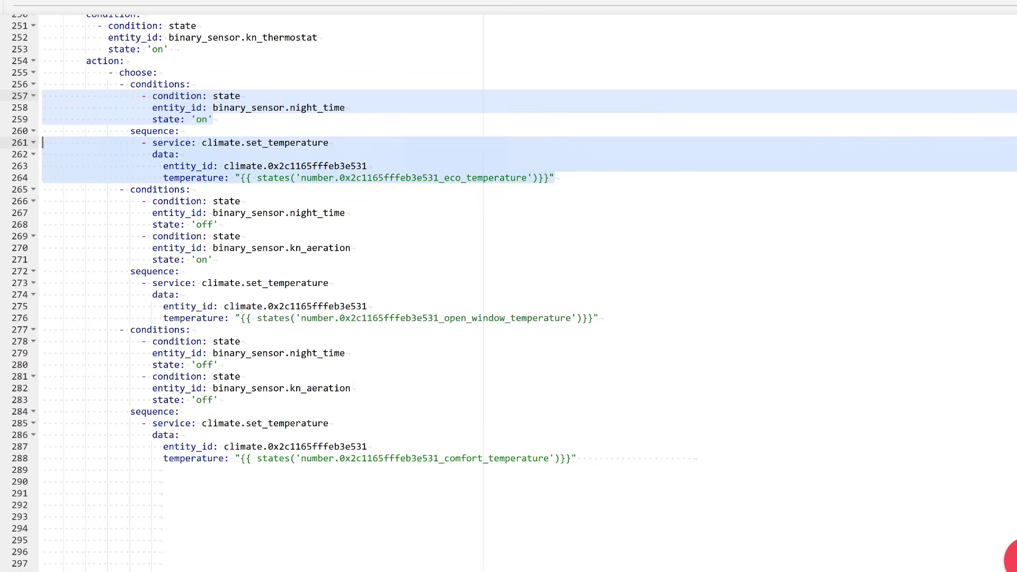